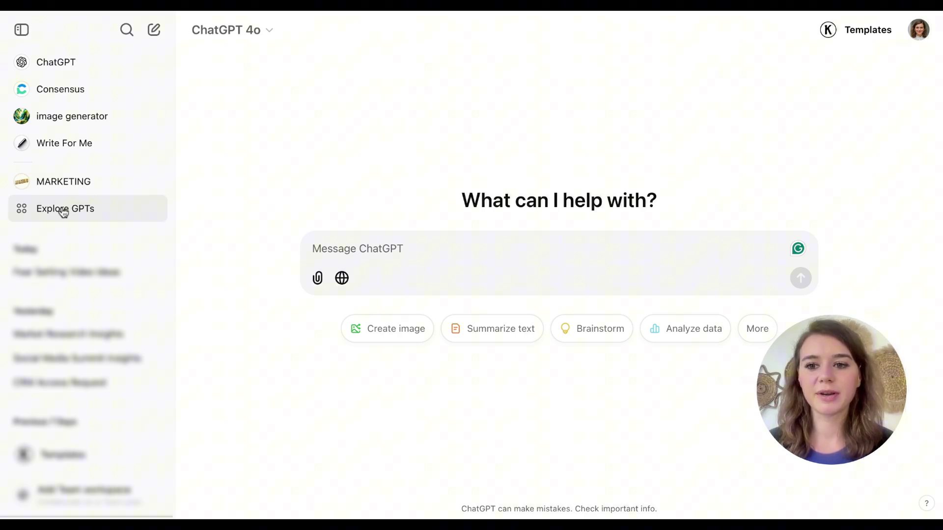
Search the GPT directory for 'marketing' and start a chat with the MARKETING GPT.
click(63, 210)
click(361, 167)
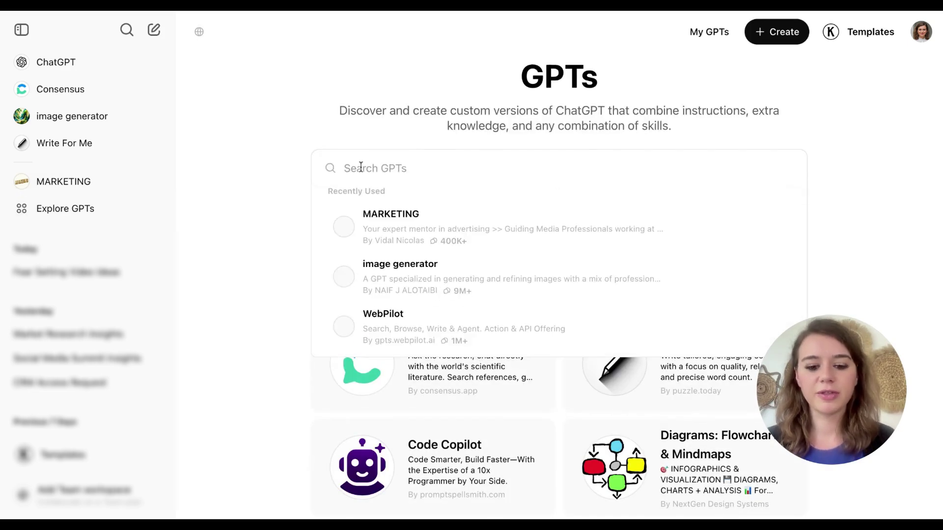
text(marketing)
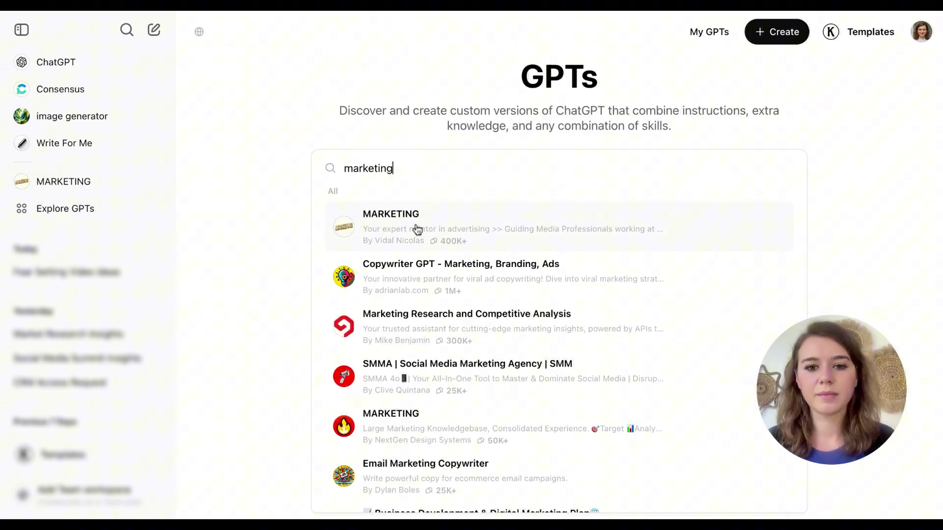
click(443, 435)
click(444, 479)
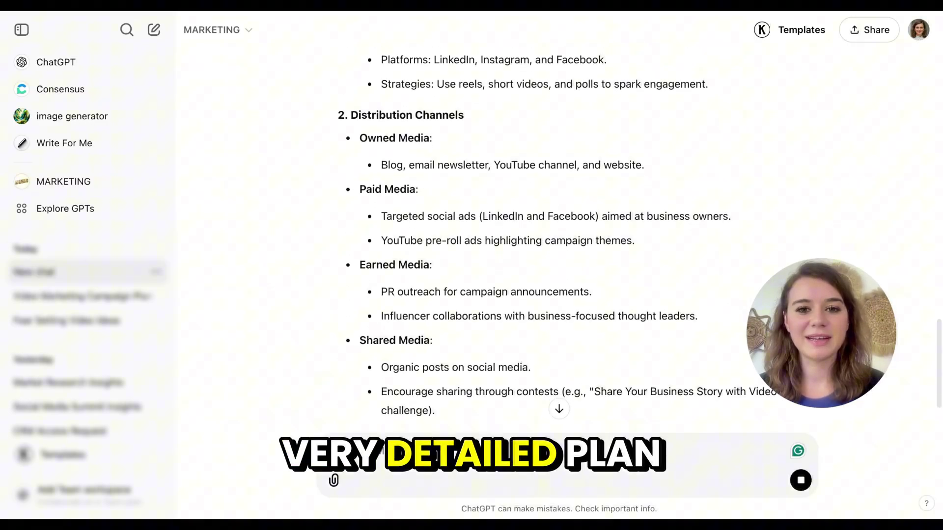
Review the campaign plan and send MARKETING the prepared follow-up prompt.
scroll(480, 282, down, 15)
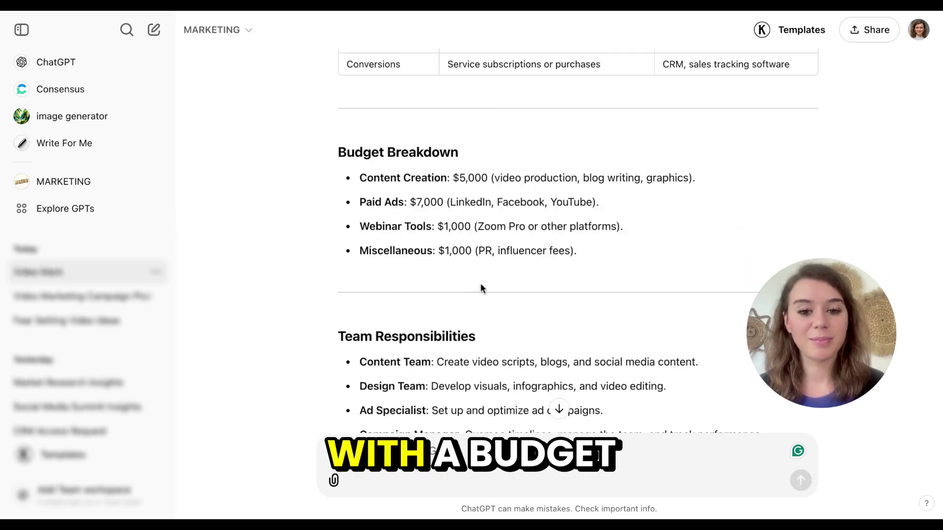
scroll(499, 127, down, 10)
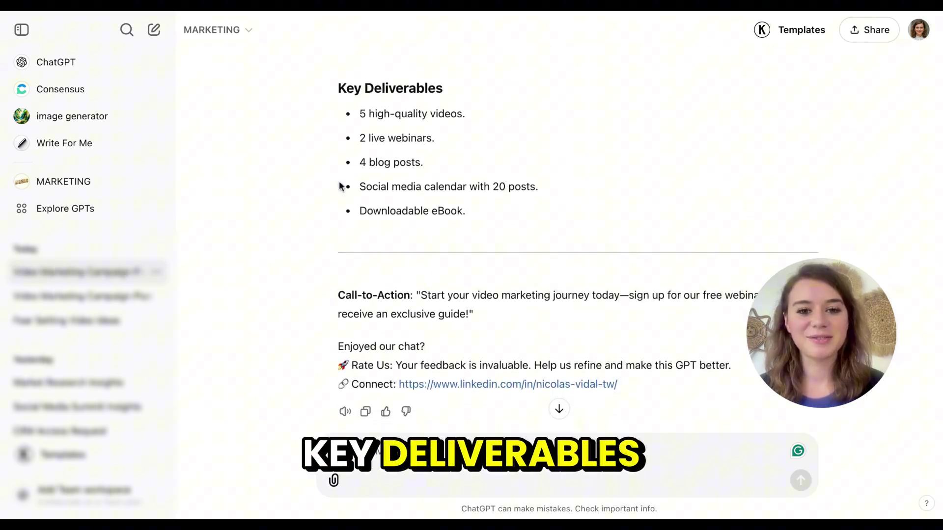
scroll(327, 299, up, 1)
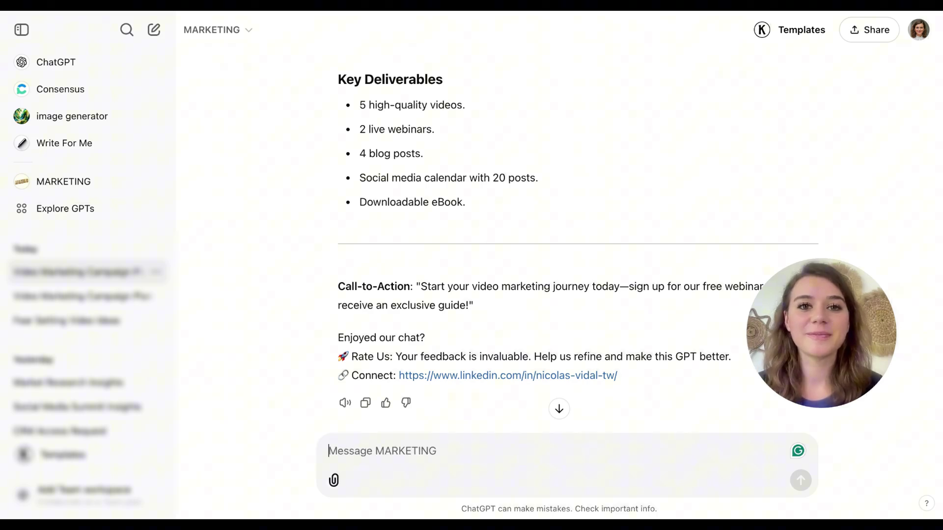
text(Could you take a look at the campaign and share any areas where we could improve on or potential pitfalls you foresee?)
key(Return)
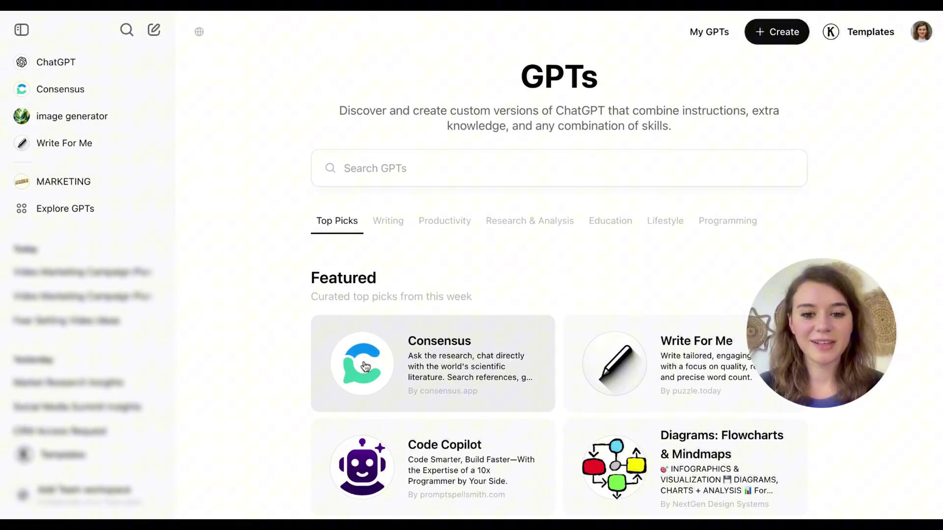
Open the Consensus GPT and send it the prepared video-marketing research question.
click(364, 367)
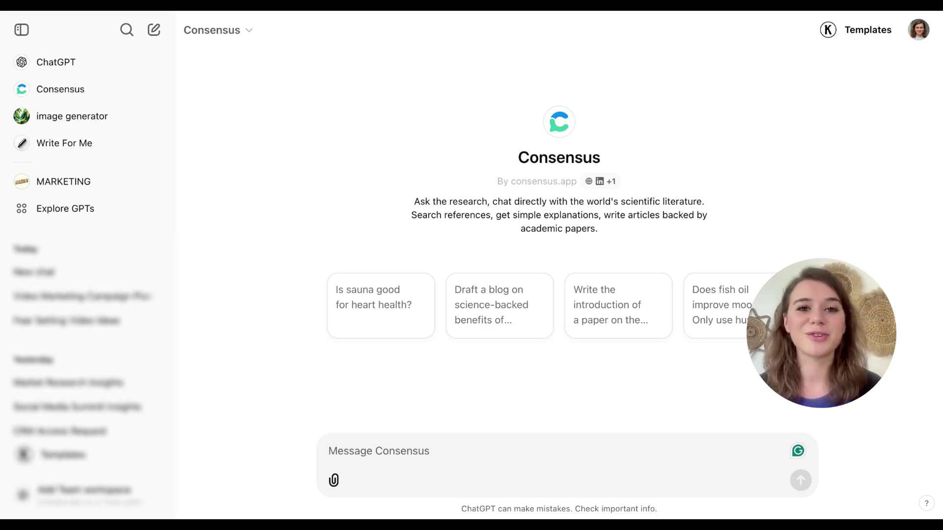
text(I am currently planning a marketing campaign that centers around the topic "video marketing", can you come up with relevant data, research and interesting facts that I will be able to leverage in the promotion period? My target audience is business owners)
key(Return)
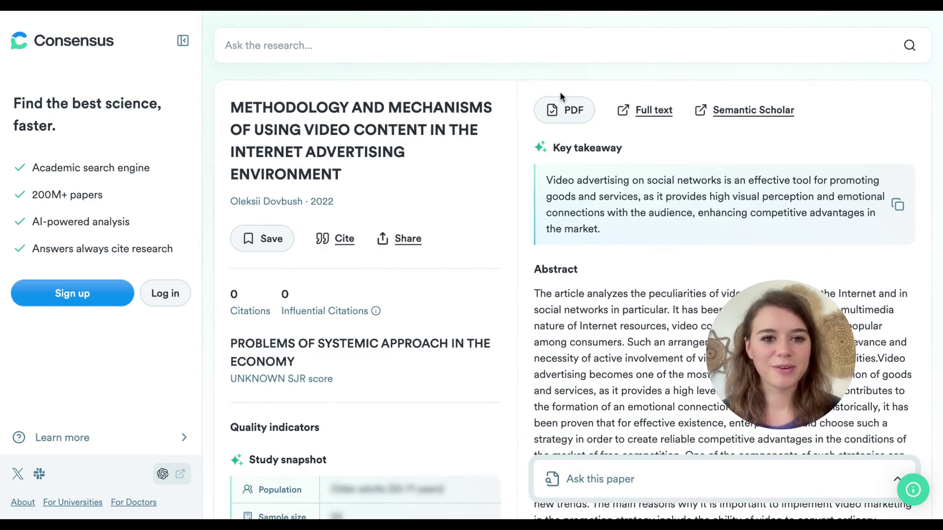
Open the full PDF of the Dovbush video-advertising paper.
click(562, 101)
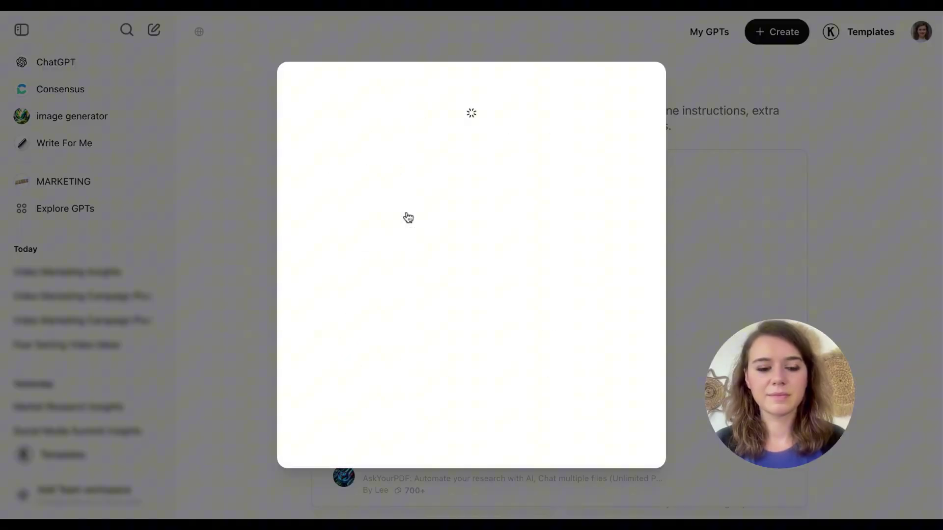
Start AskYourPDF Research Assistant and send the insights prompt with the study attached.
click(393, 478)
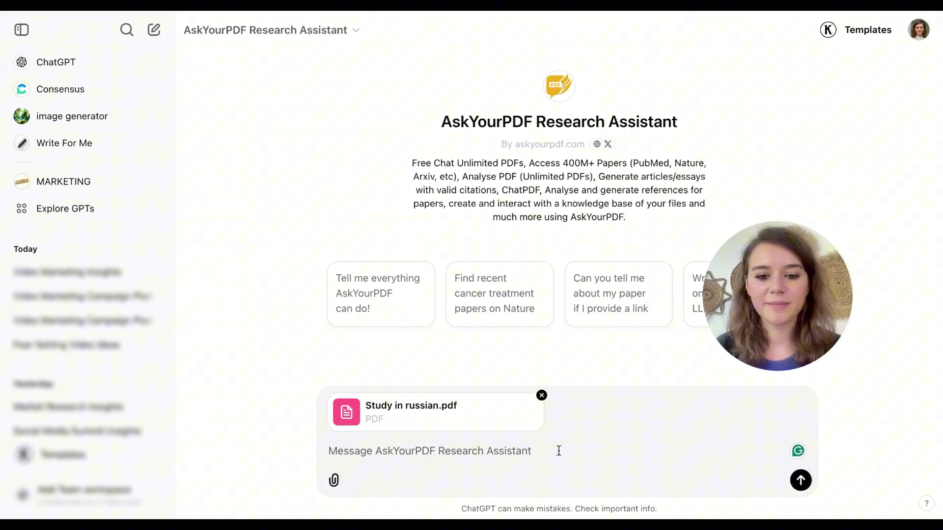
text(Can you summarize this study for me and come up with all the bulletpoints that center around video marketing that I will be able to leverage in my promotion of video marketing for business owners?)
key(Return)
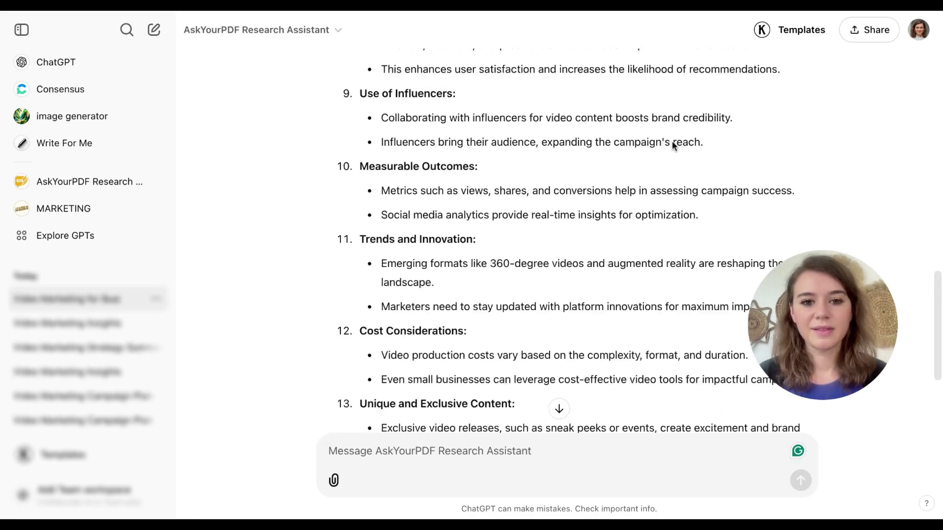
Check the 87% ROI statistic, then ask AskYourPDF for hard data backing each point.
scroll(672, 141, up, 10)
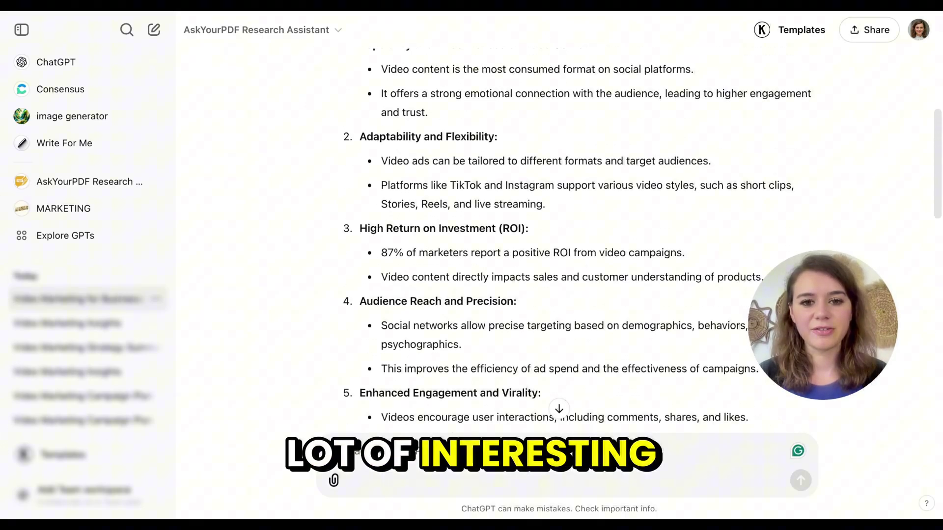
drag(381, 252, 687, 253)
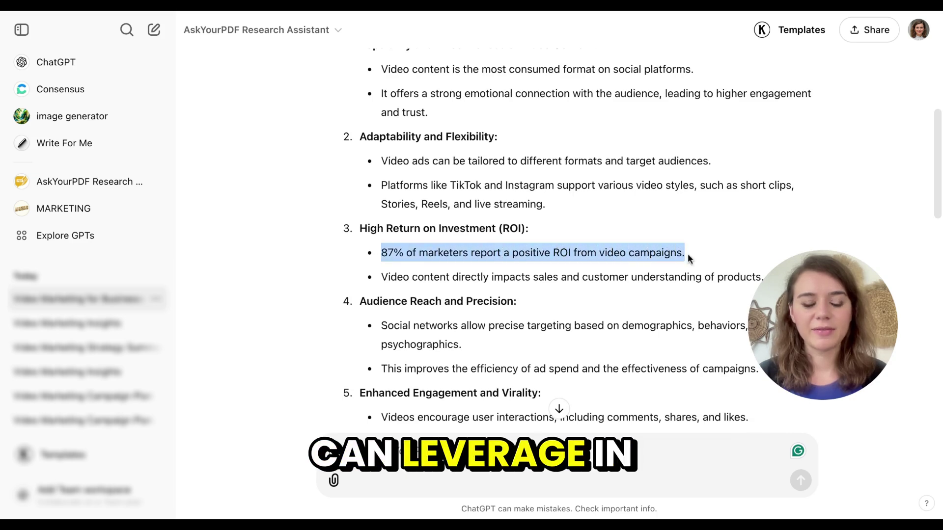
click(629, 323)
scroll(628, 323, down, 2)
scroll(628, 323, down, 14)
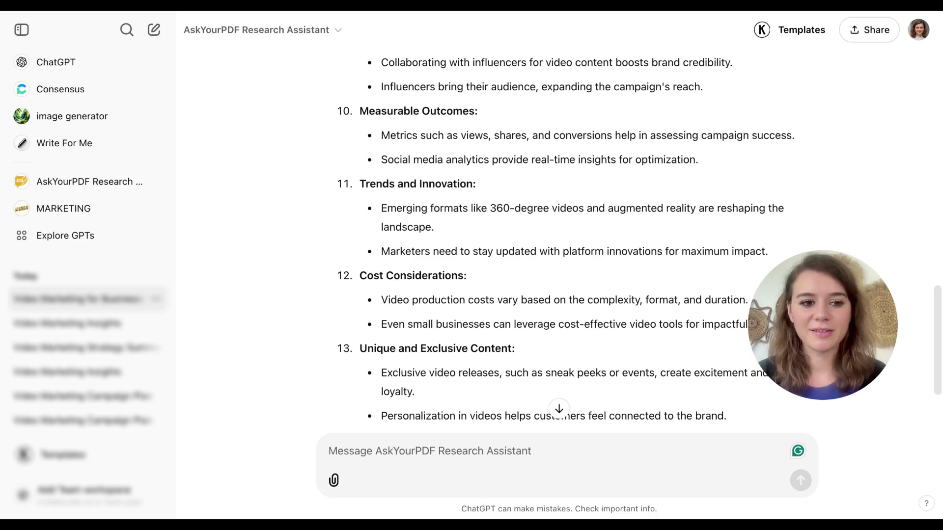
text(Could you provide hard data to support each of these points? I’m looking for compelling statistics or insights that can strengthen our messaging and create more impactful hooks.)
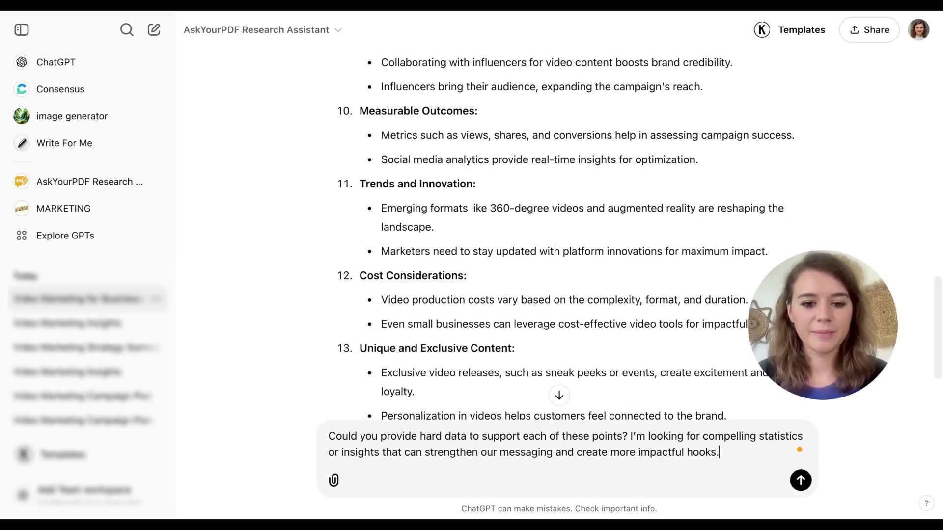
key(Return)
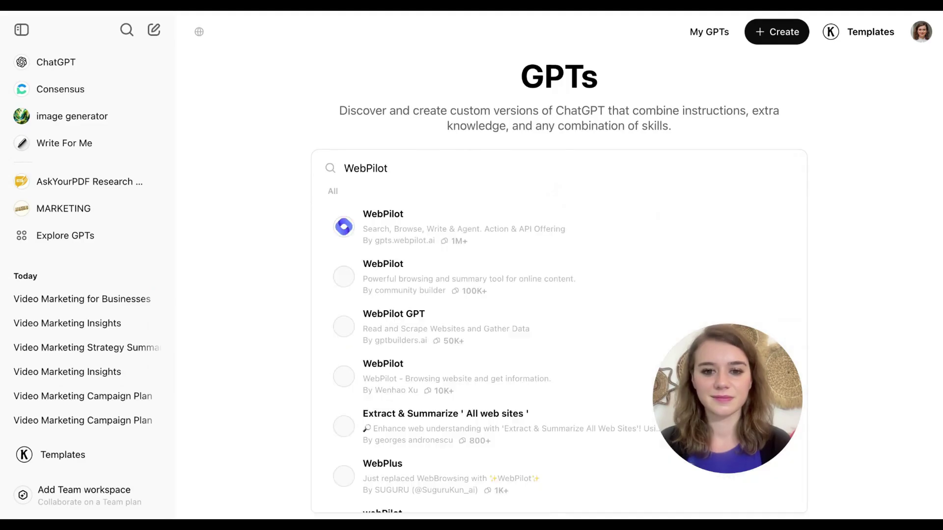
Start WebPilot and ask it for the top video marketing companies.
click(369, 216)
click(471, 477)
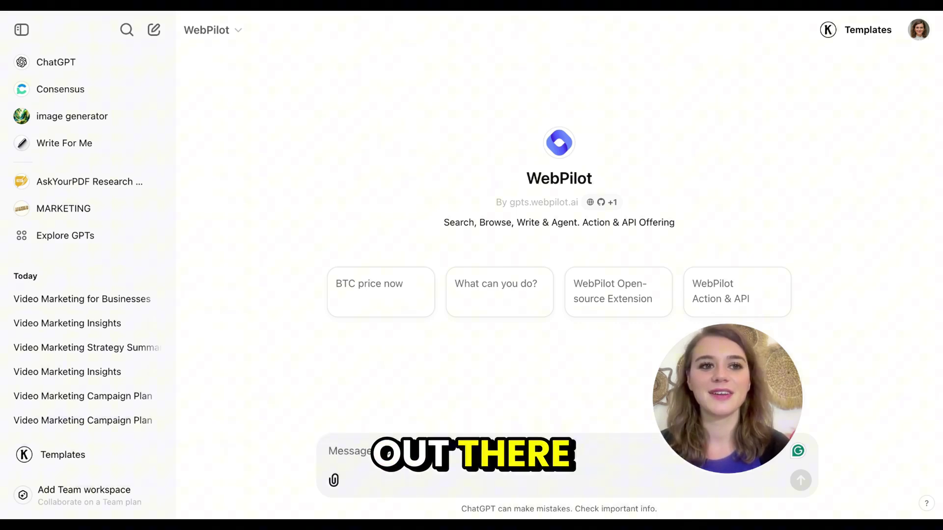
click(485, 441)
key(ctrl+v)
drag(712, 406, 735, 305)
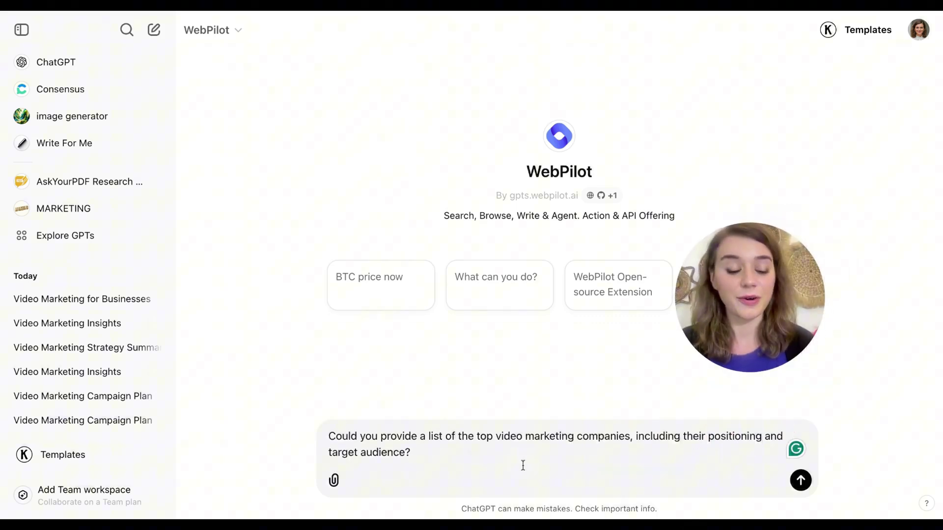
click(800, 480)
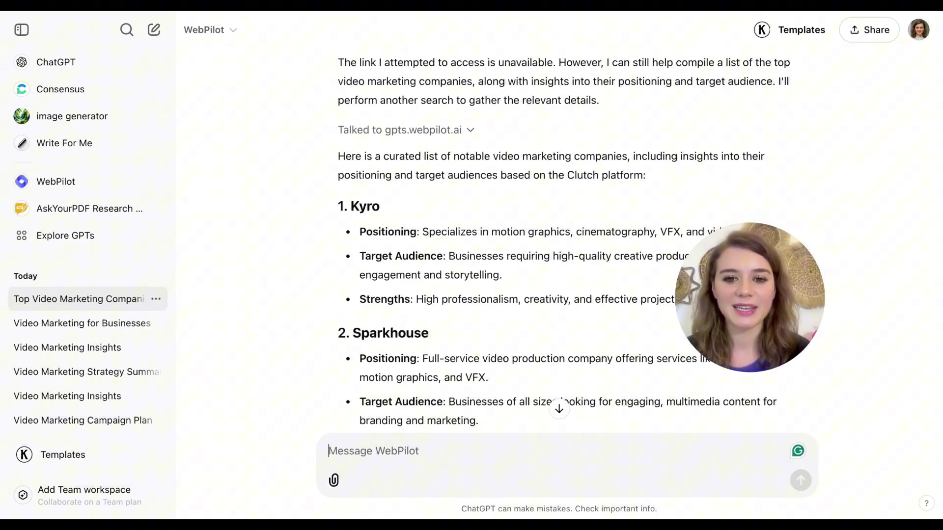
scroll(564, 241, down, 6)
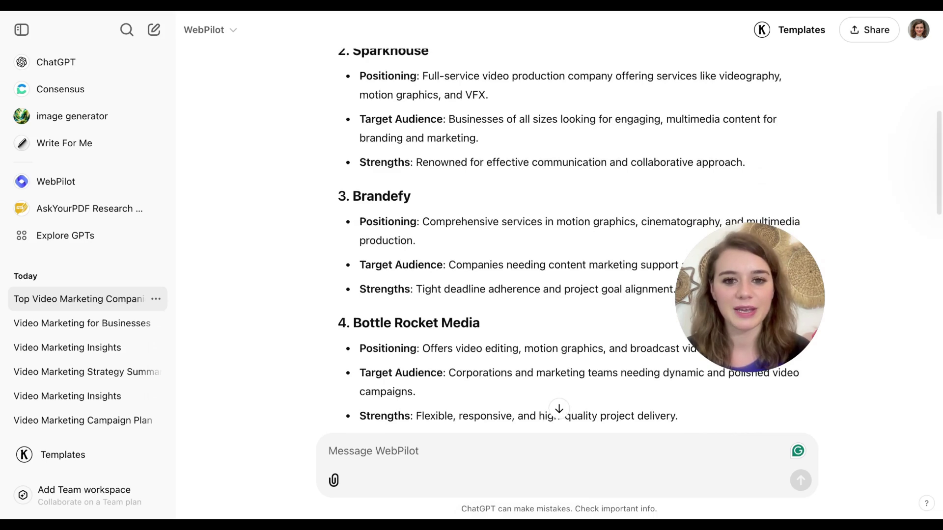
scroll(565, 240, down, 15)
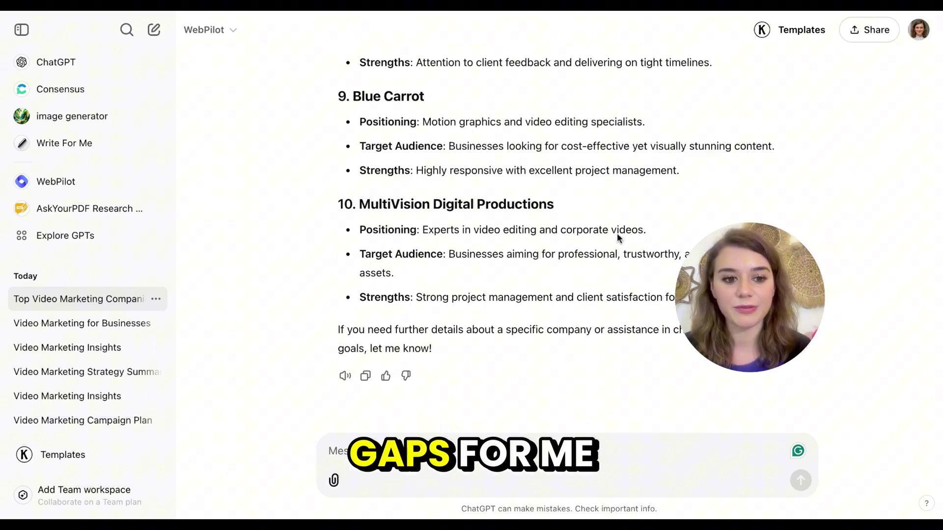
Ask WebPilot 'Can you identify any positioning gaps?' and read its answer.
text(Can you identify any positioning gaps?)
key(Return)
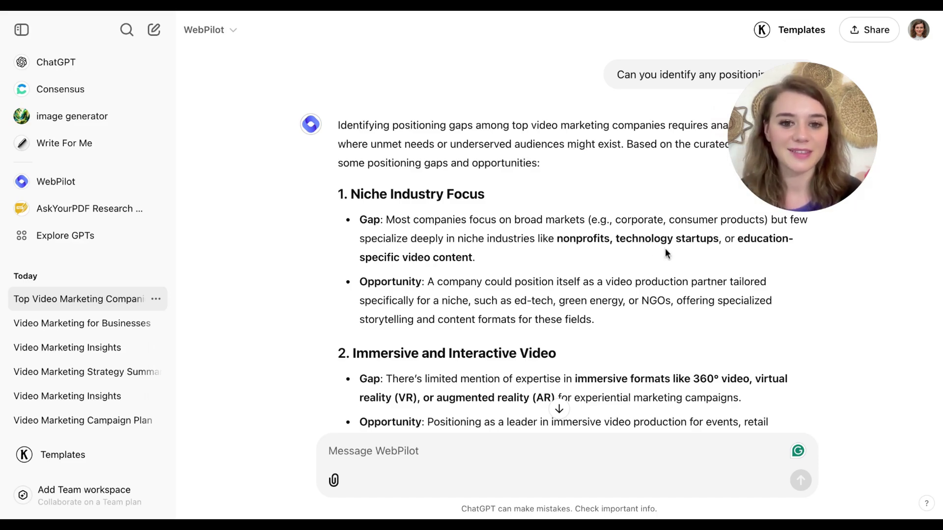
scroll(491, 253, down, 5)
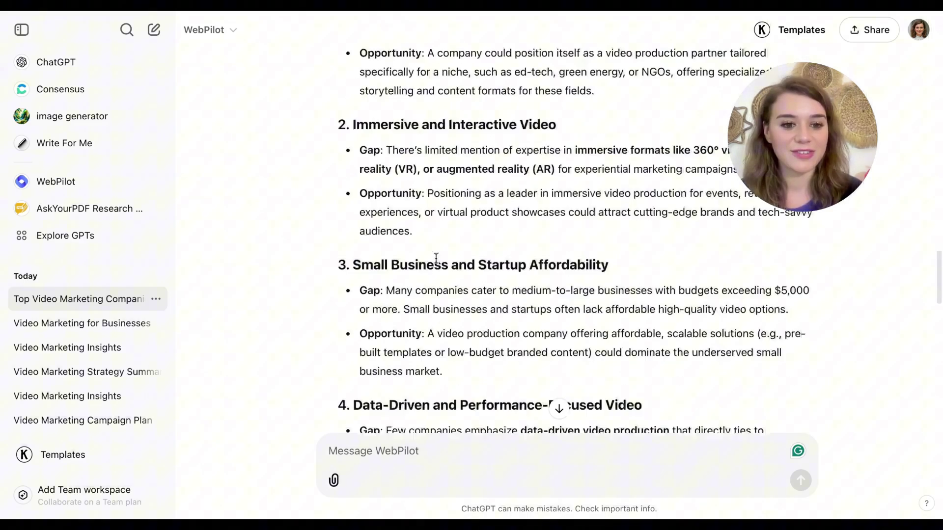
scroll(436, 258, down, 13)
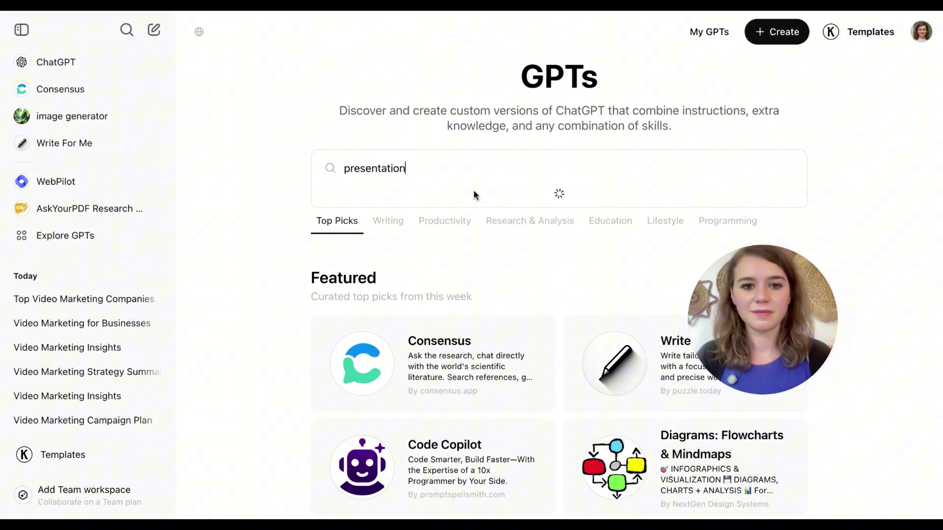
Start the Presentation and Slides GPT and send the slide-deck prompt for the first slides.
click(459, 229)
click(581, 427)
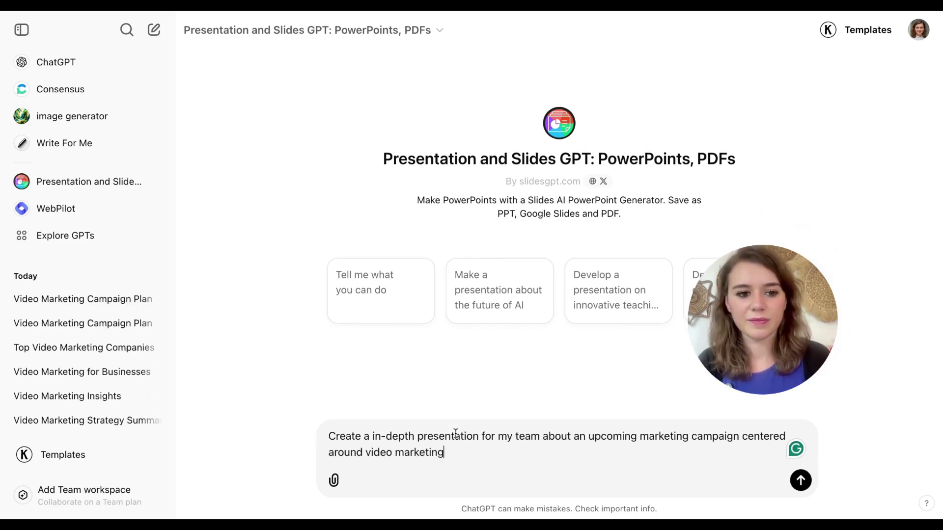
key(Return)
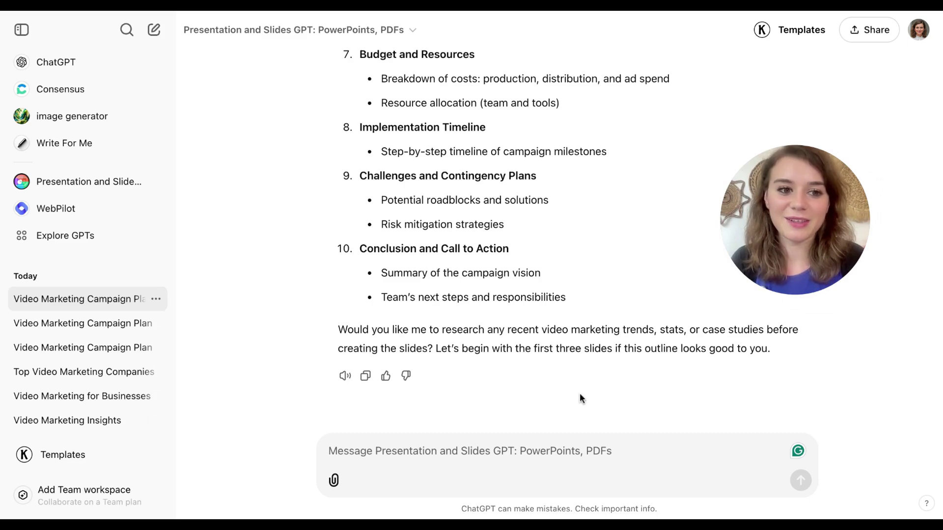
key(Return)
Review the first slide, then reply 'Keep going' to generate slides 2–3.
scroll(559, 246, up, 5)
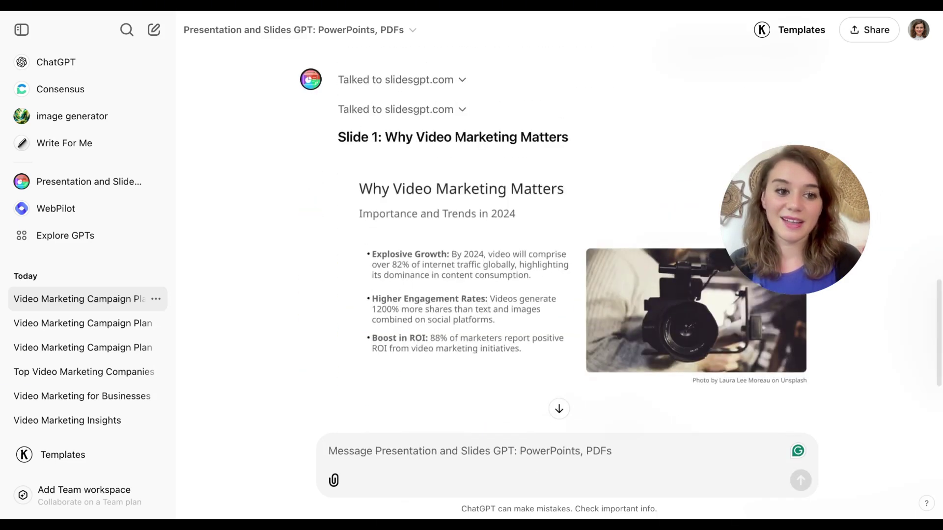
scroll(558, 245, down, 4)
scroll(559, 246, up, 3)
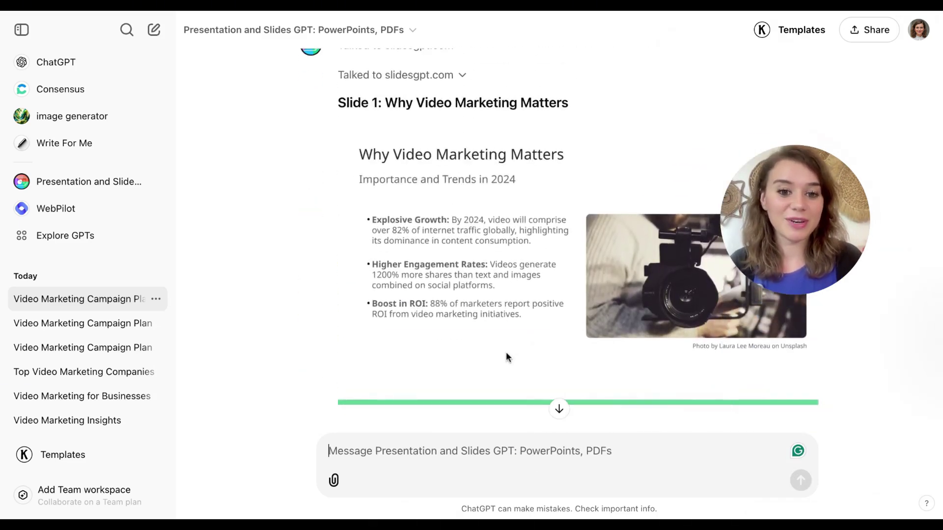
text(Keep going)
key(Return)
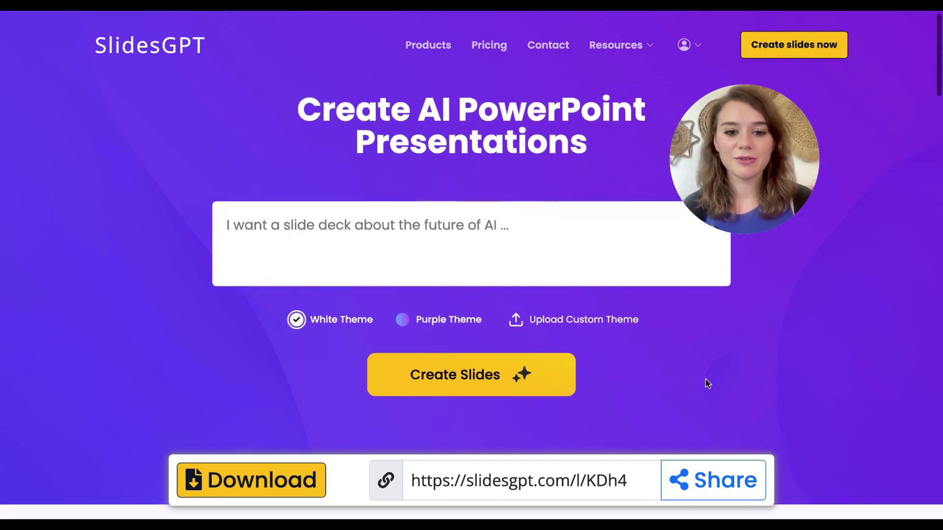
Scroll to the deck's first slide and bring up the $2.99 / $9.99-per-month download options.
scroll(705, 378, down, 7)
scroll(340, 369, down, 6)
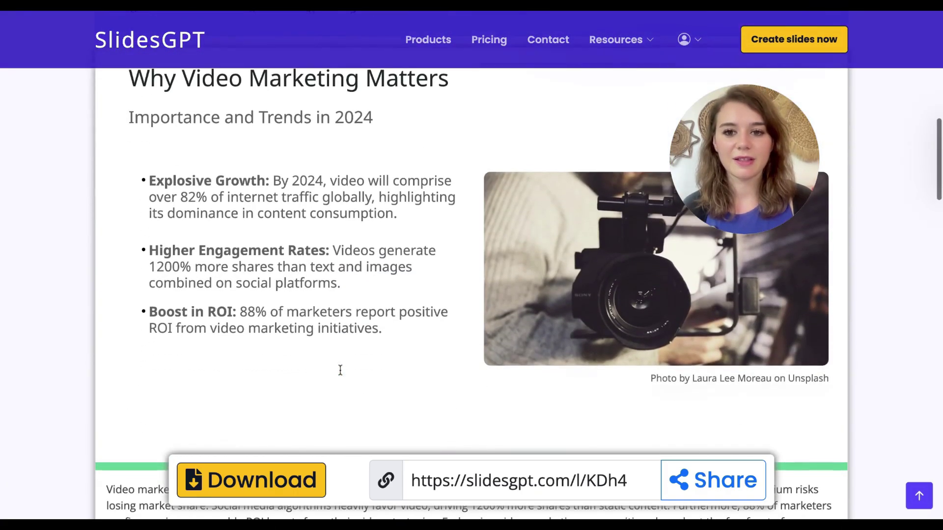
click(261, 481)
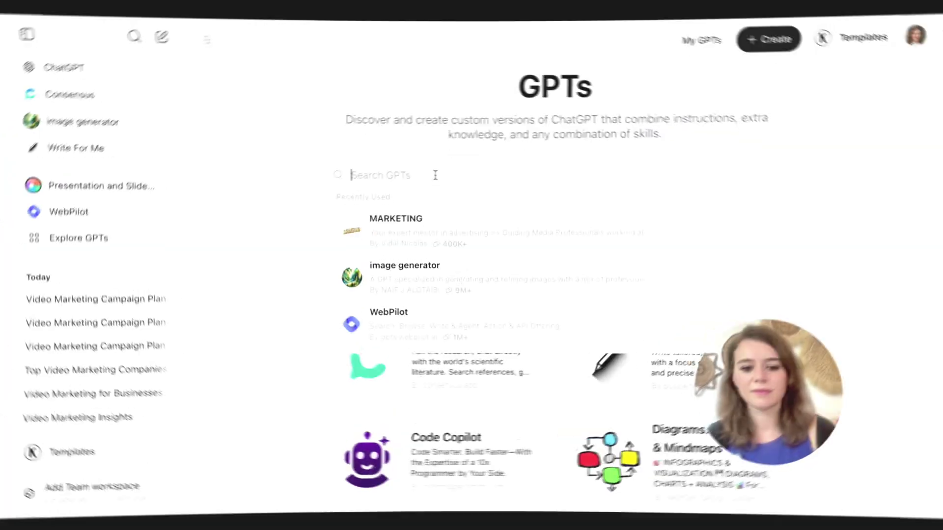
Start Write For Me from a 'write for me' search and send the email-sequence and social-post prompts.
text(write for me)
click(420, 237)
click(507, 485)
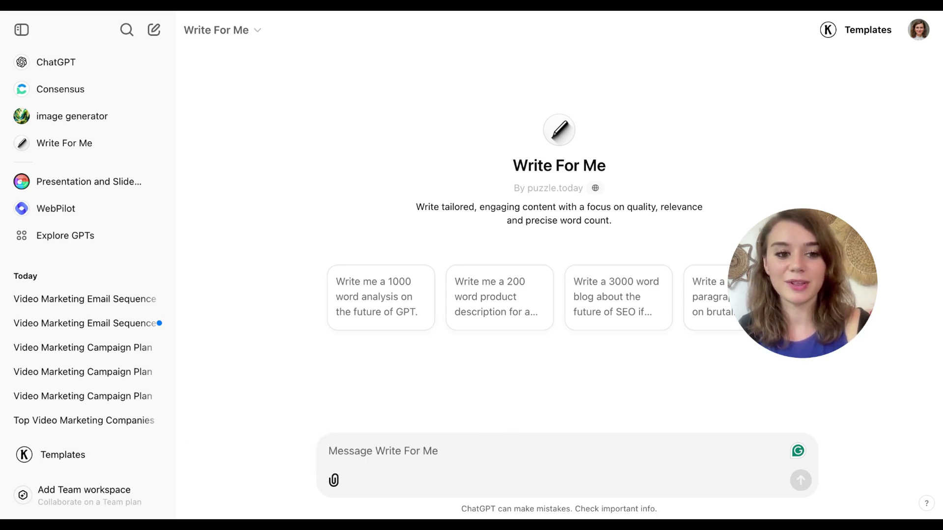
text(Can you create an email sequence for a video marketing campaign? Target audience: Business Owners)
key(Return)
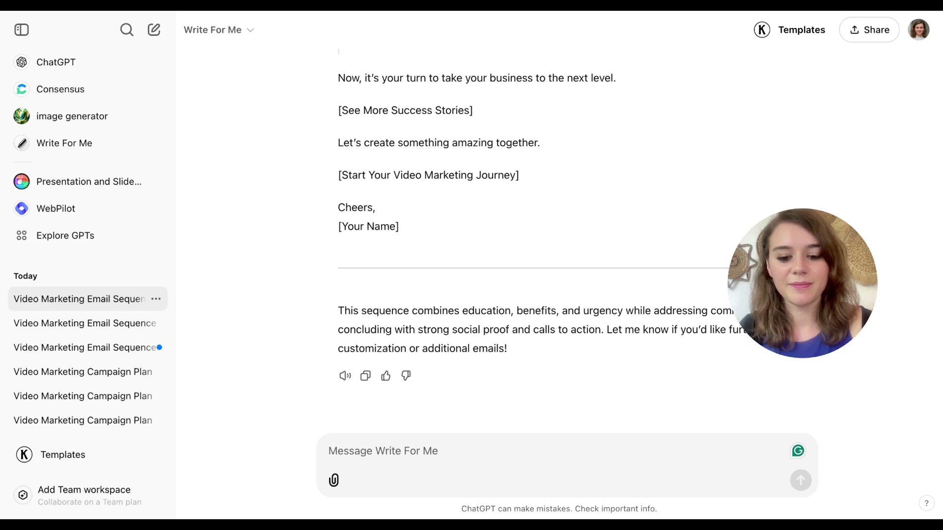
key(Return)
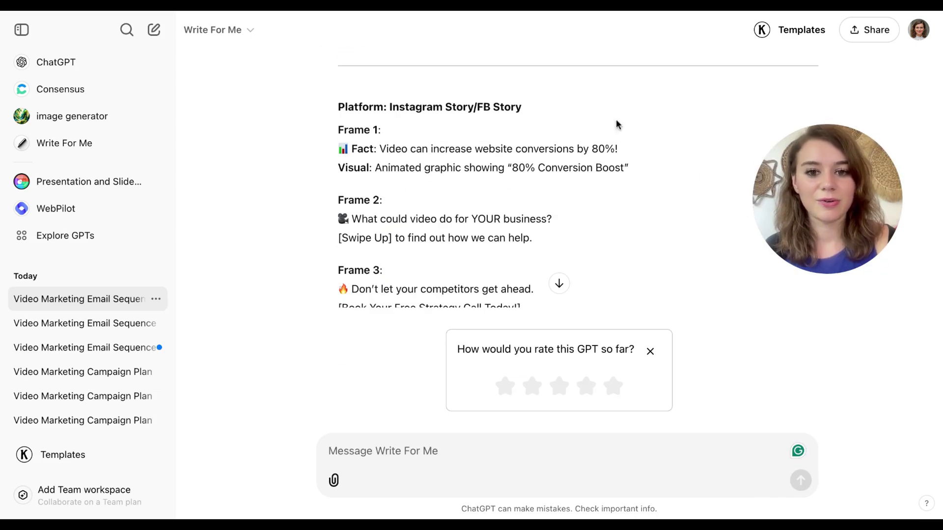
scroll(368, 256, up, 10)
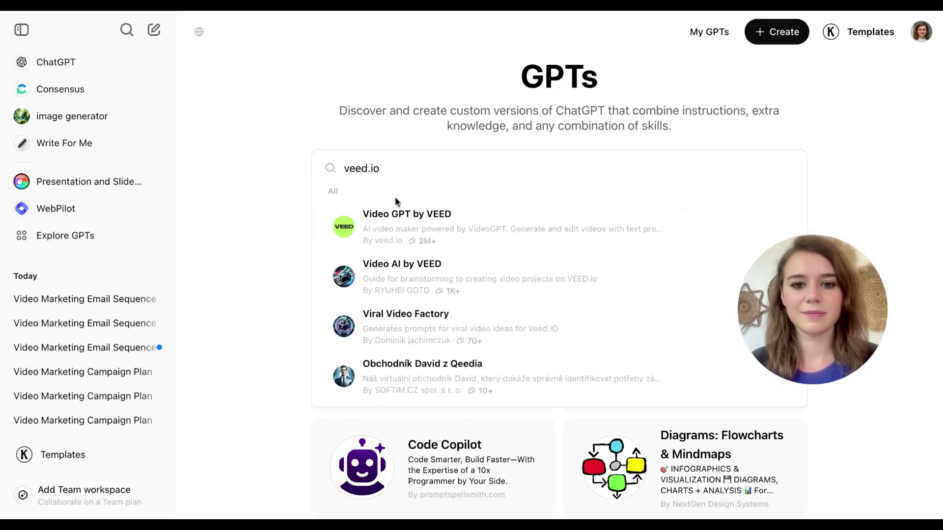
Start Video GPT by VEED and request a 20-second LinkedIn promo video script.
click(396, 211)
click(453, 482)
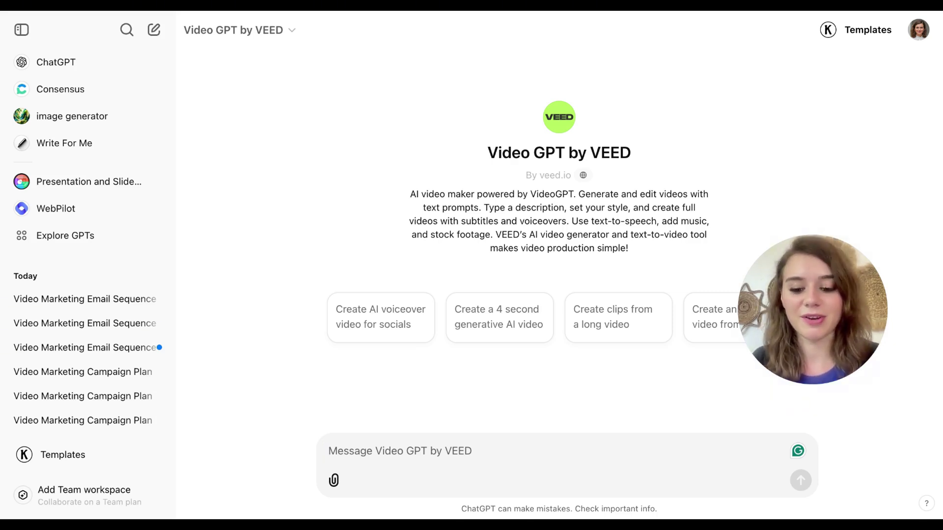
text(Can you come up with a promo video for my marketing campaign that is centered around the topic "video marketing"? Target Audience: Business Owners. Goal of the Campaign: Generate Leads. Platform: LinkedIn. Tone of the Video: Informative. Pacing: Fast.)
key(Return)
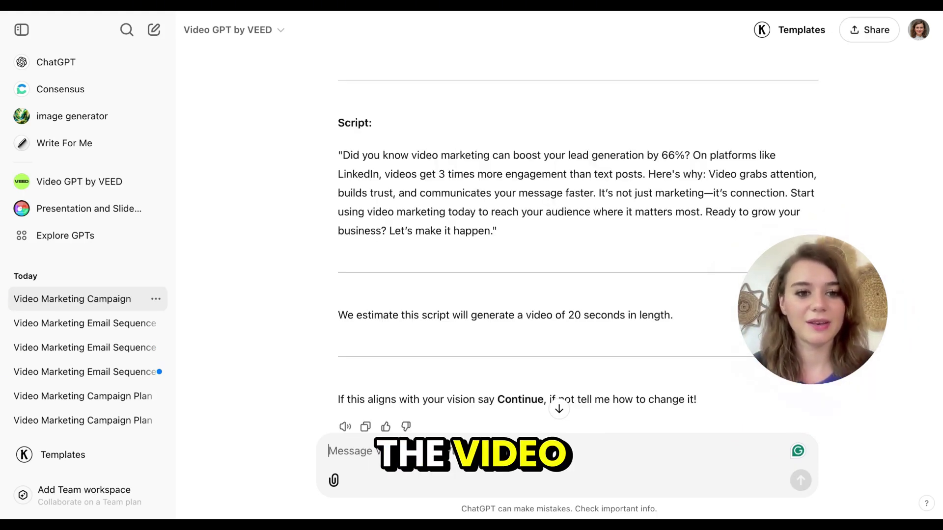
Reply 'Continue' to generate the 'Boost Leads 66% with Video!' video.
scroll(513, 342, down, 2)
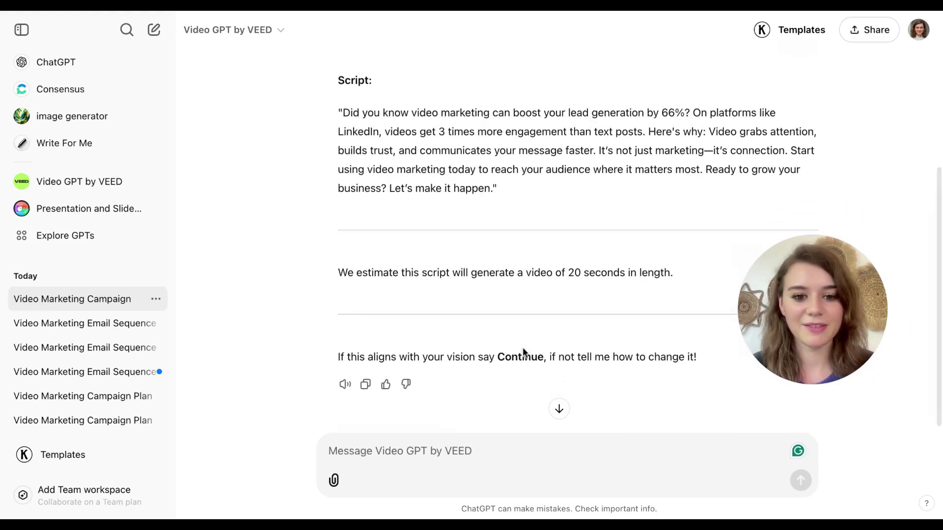
click(500, 448)
text(Continue)
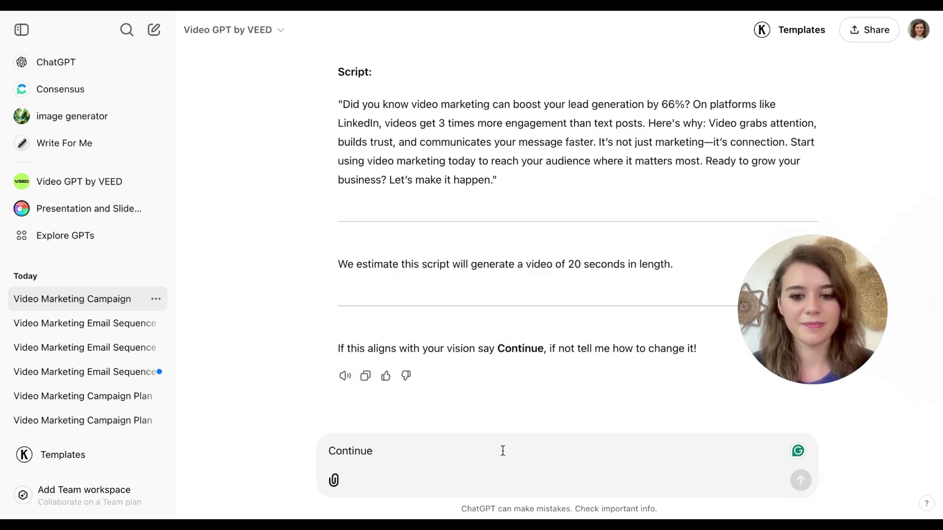
key(Return)
scroll(559, 226, down, 2)
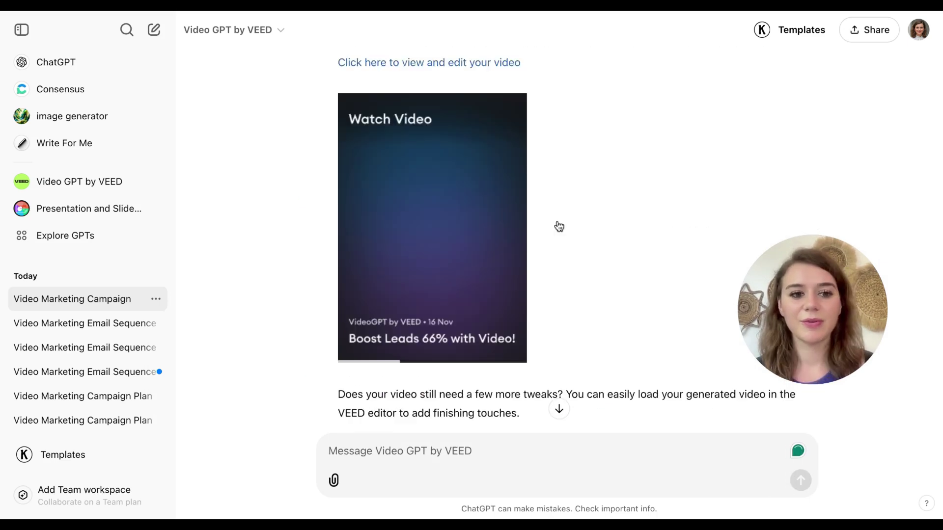
Open the video in VEED's editor, play it, and view the $9 Lite / $24 Pro plans.
click(416, 63)
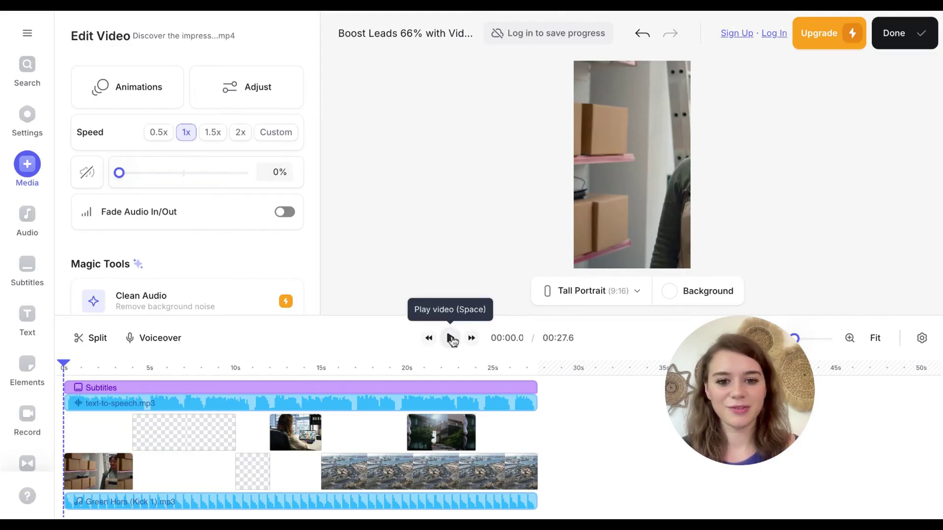
click(449, 338)
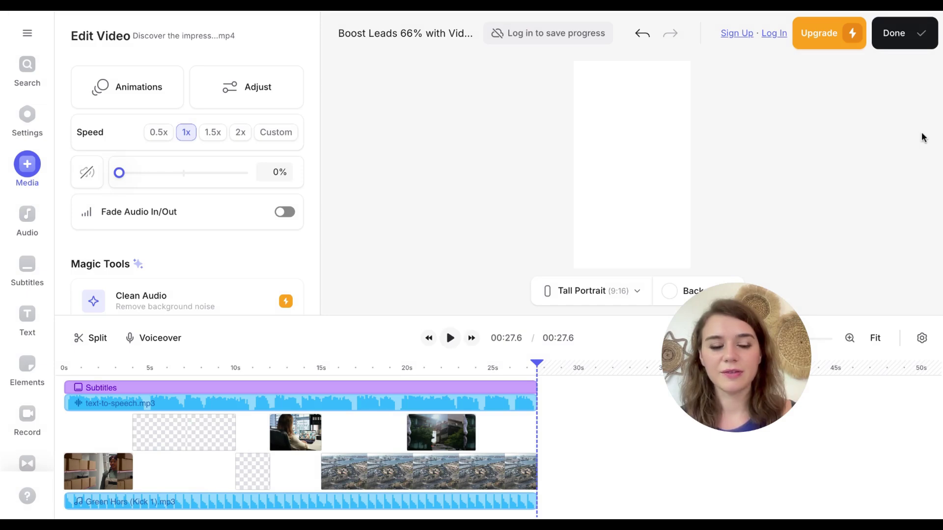
click(824, 24)
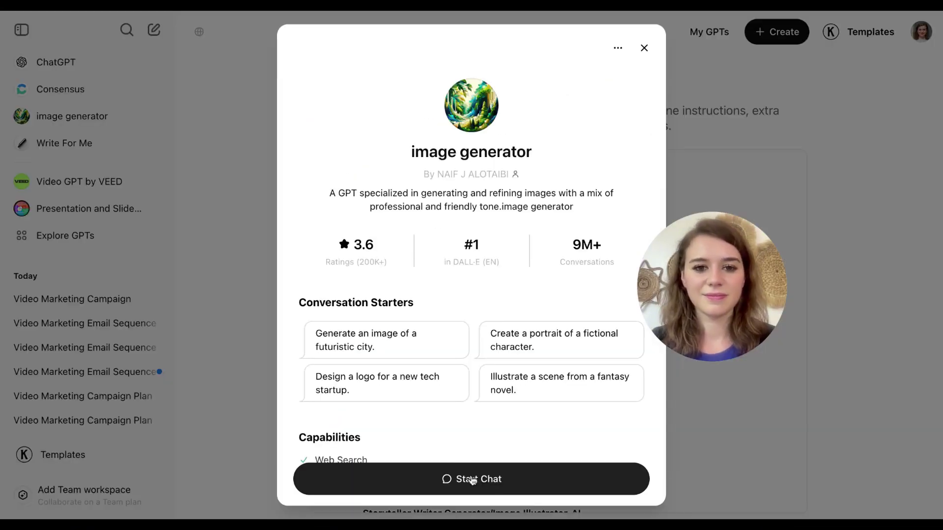
Start a chat with the image generator GPT and send the pasted video-marketing promo image prompt.
click(472, 480)
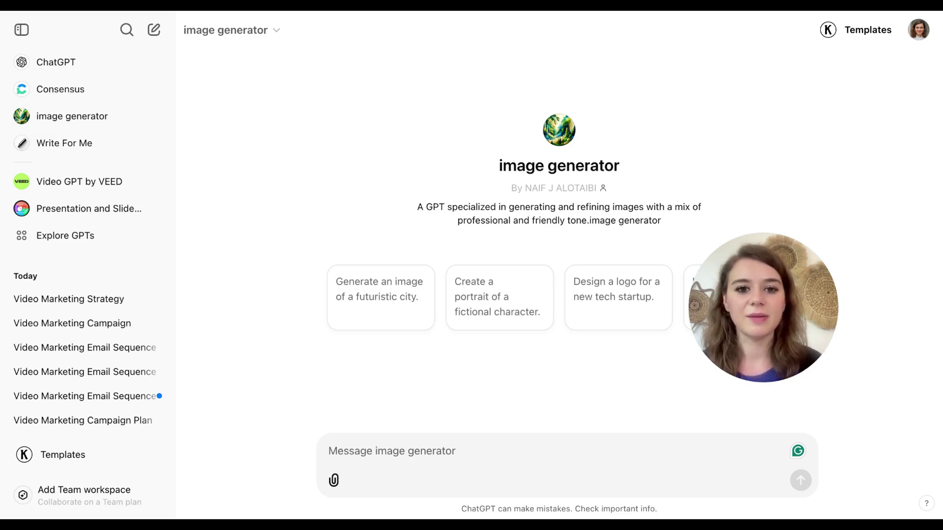
text(create promo images for a video marketing campaign for business growth in a clean, professional vibe)
key(Return)
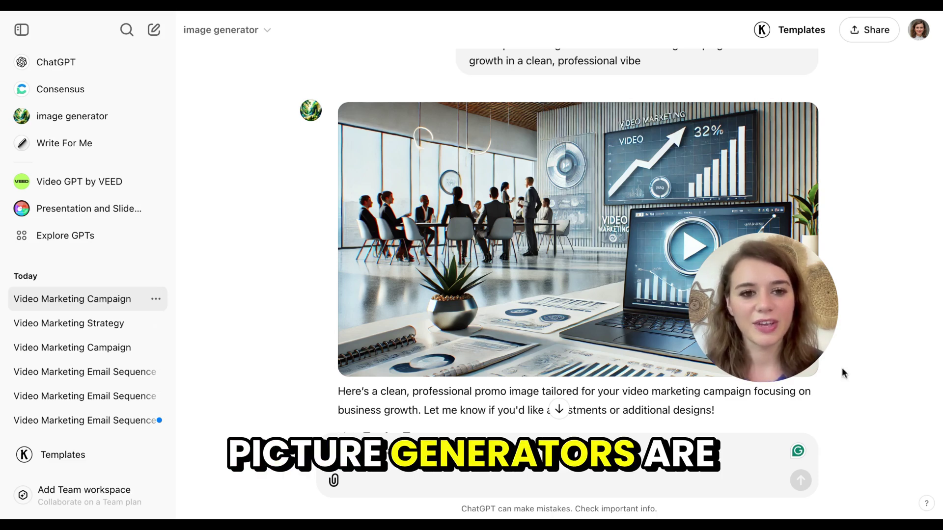
mouse_move(679, 114)
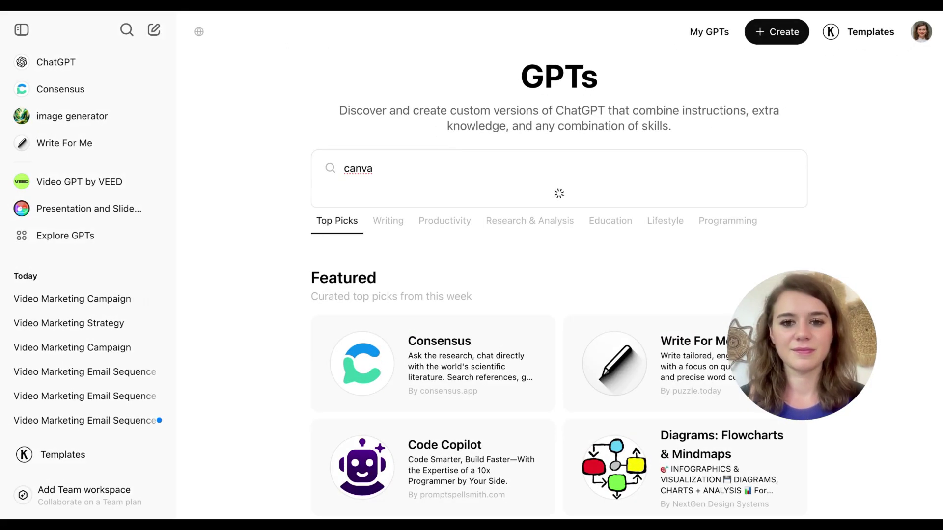
Send the Canva GPT the graphic and a business-owner infographic redesign request, then reply 'sure'.
click(458, 480)
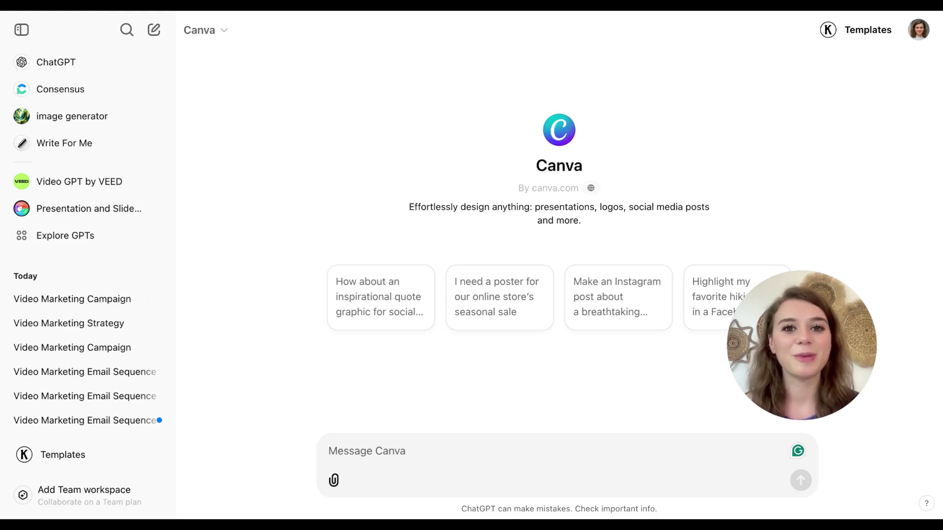
key(ctrl+v)
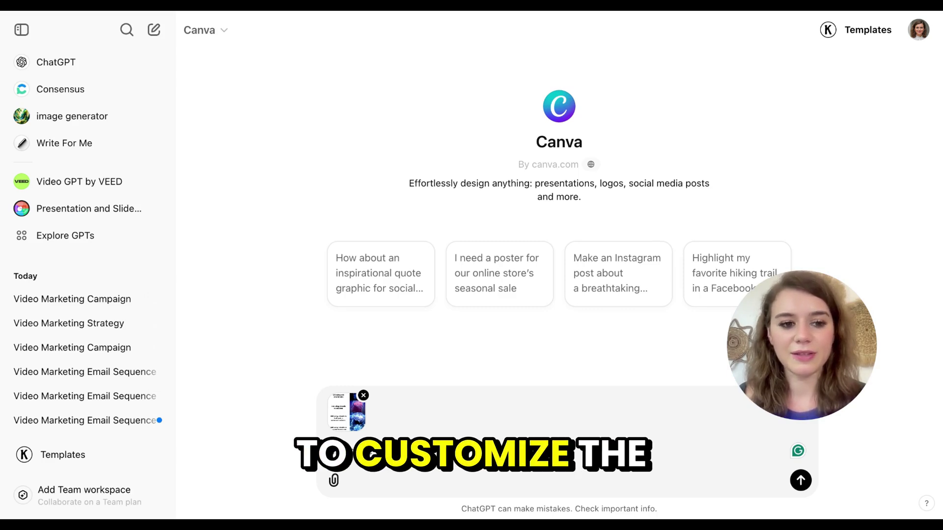
key(ctrl+v)
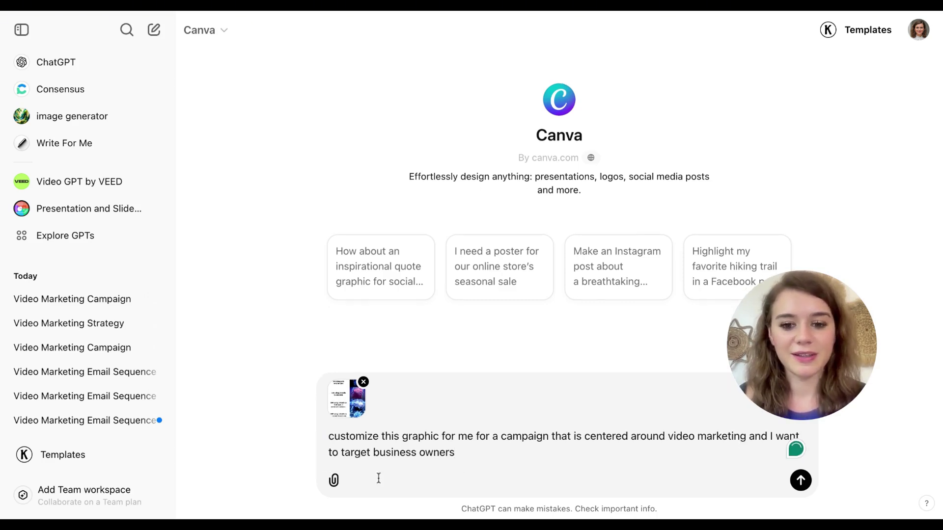
key(Return)
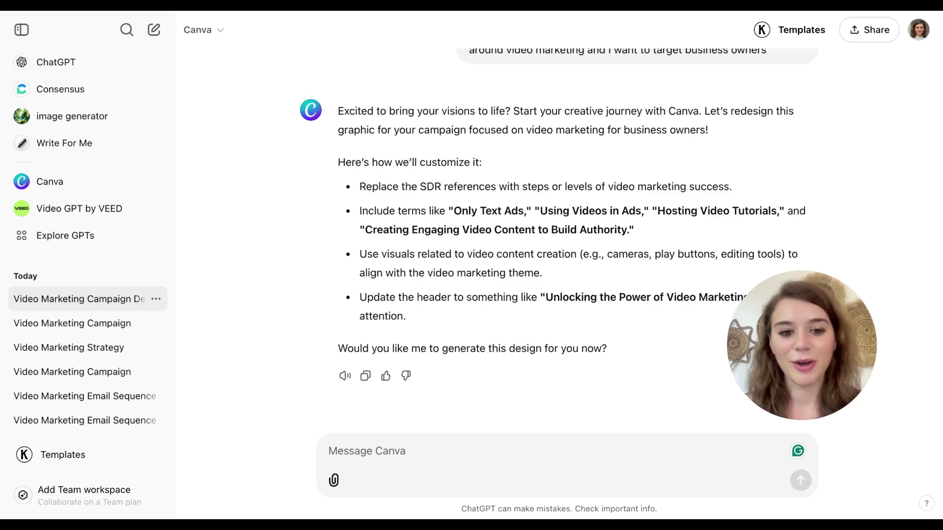
text(sure)
key(Return)
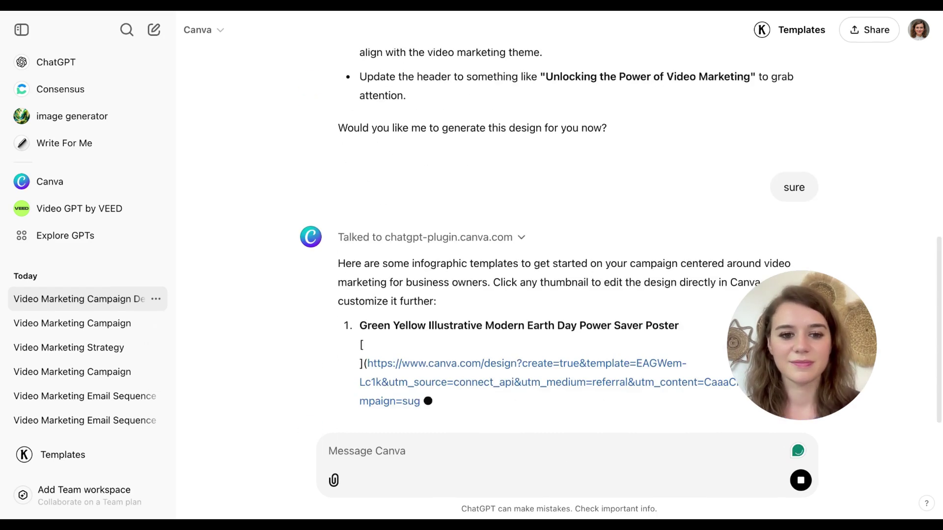